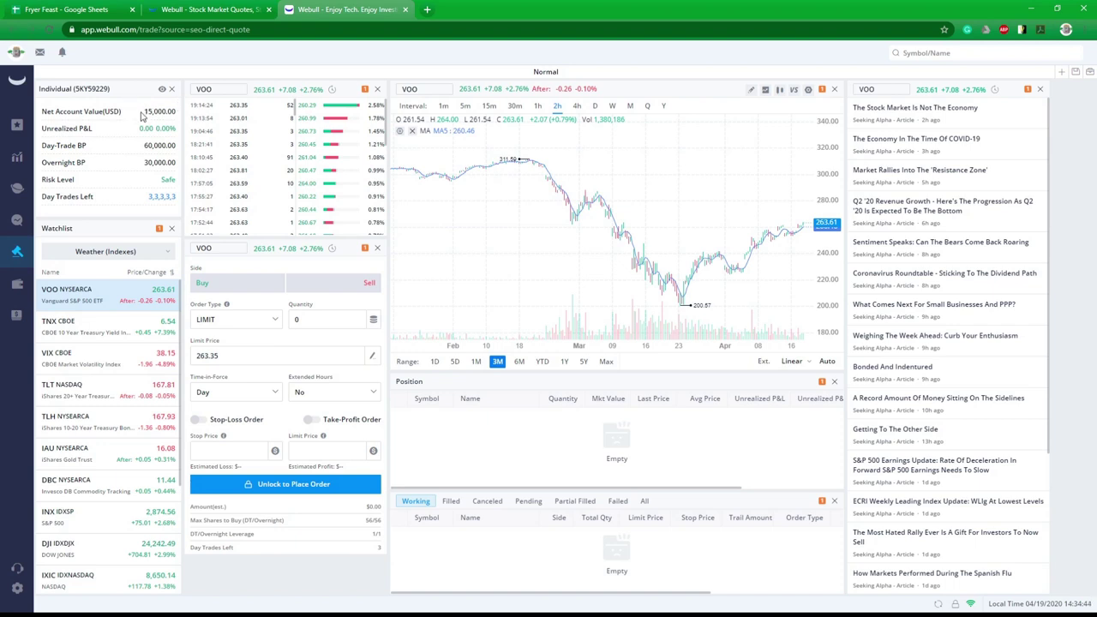
Open Webull's saved watchlists and display the Frying Pan (6 Month) list, Comcast through Snap.
{"action": "left_click", "coordinate": [17, 127]}
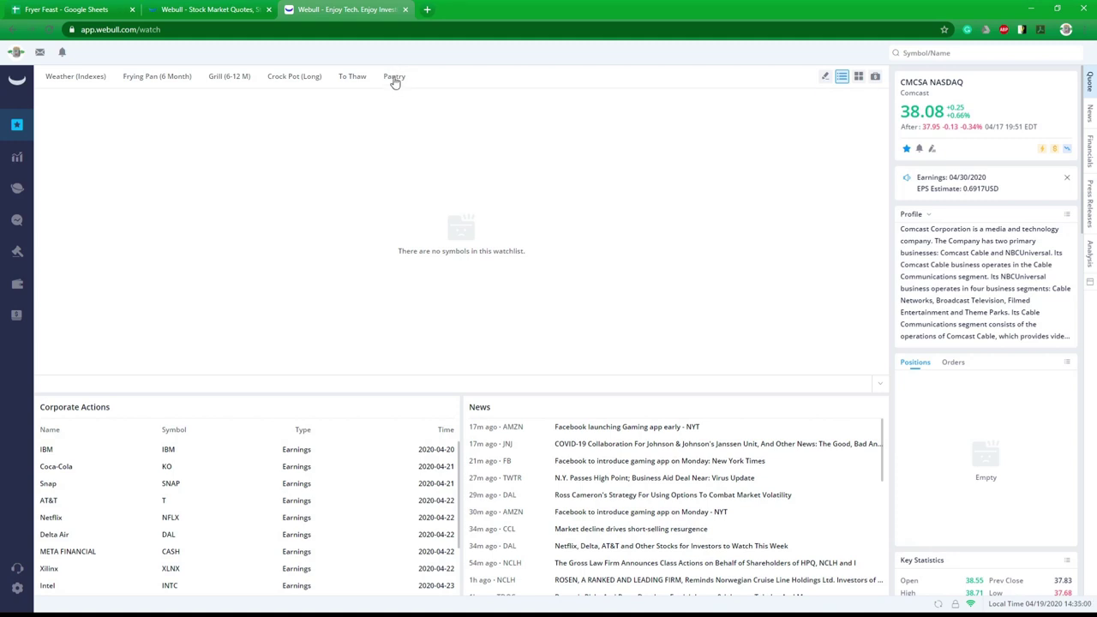
{"action": "left_click", "coordinate": [168, 80]}
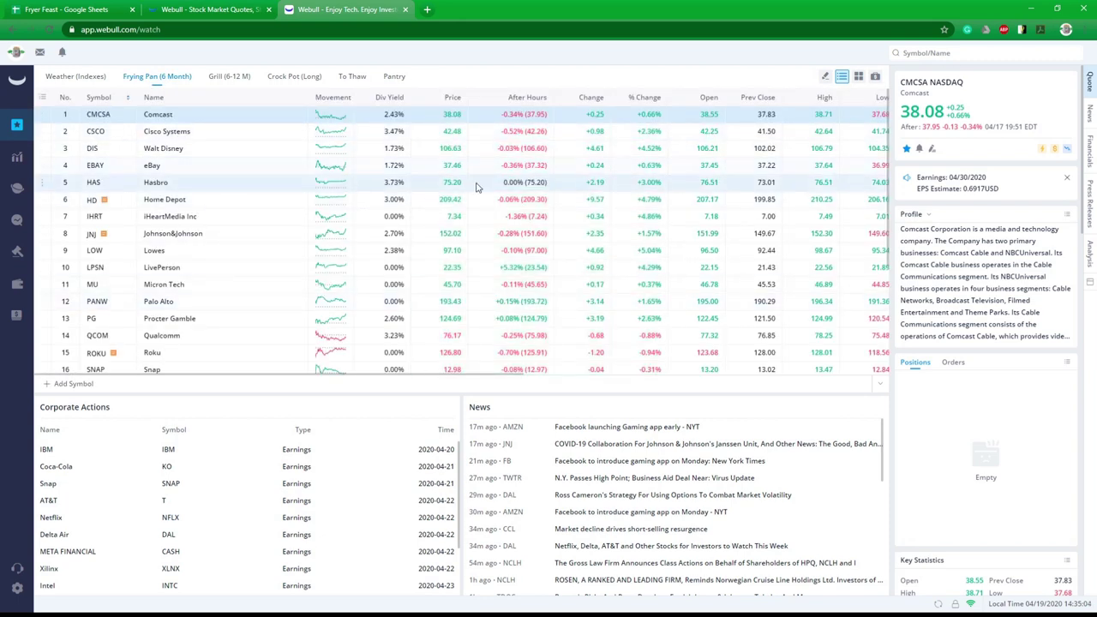
Go back to the Fryer Feast spreadsheet, showing the Breakdown sheet's Cash, Frying Pan, Grill and Crockpot allocations.
{"action": "left_click", "coordinate": [84, 12]}
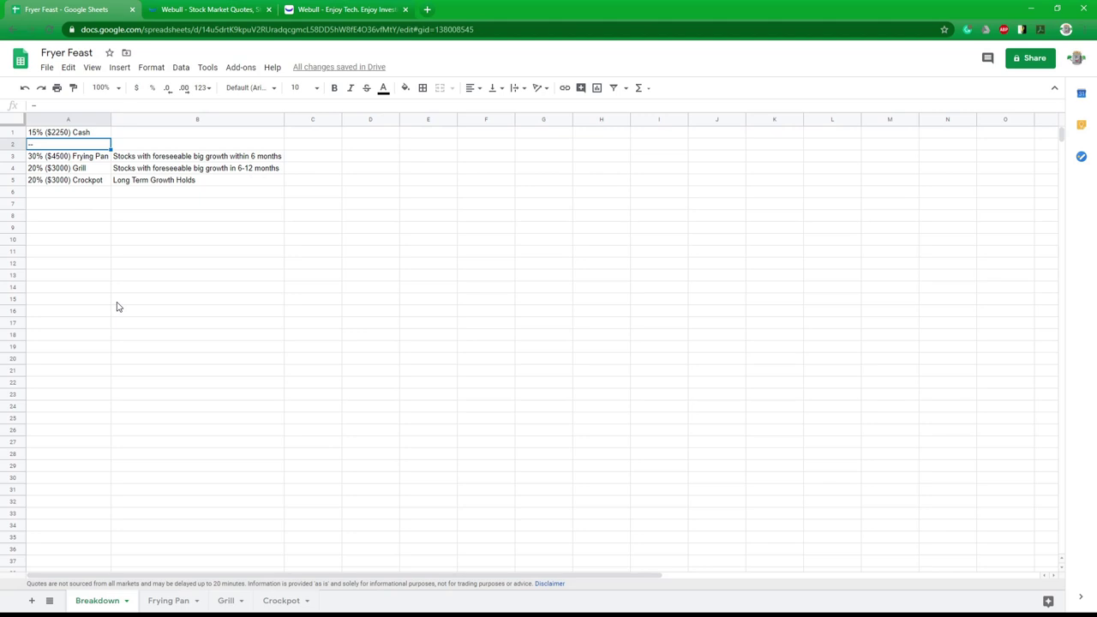
{"action": "left_click", "coordinate": [158, 603]}
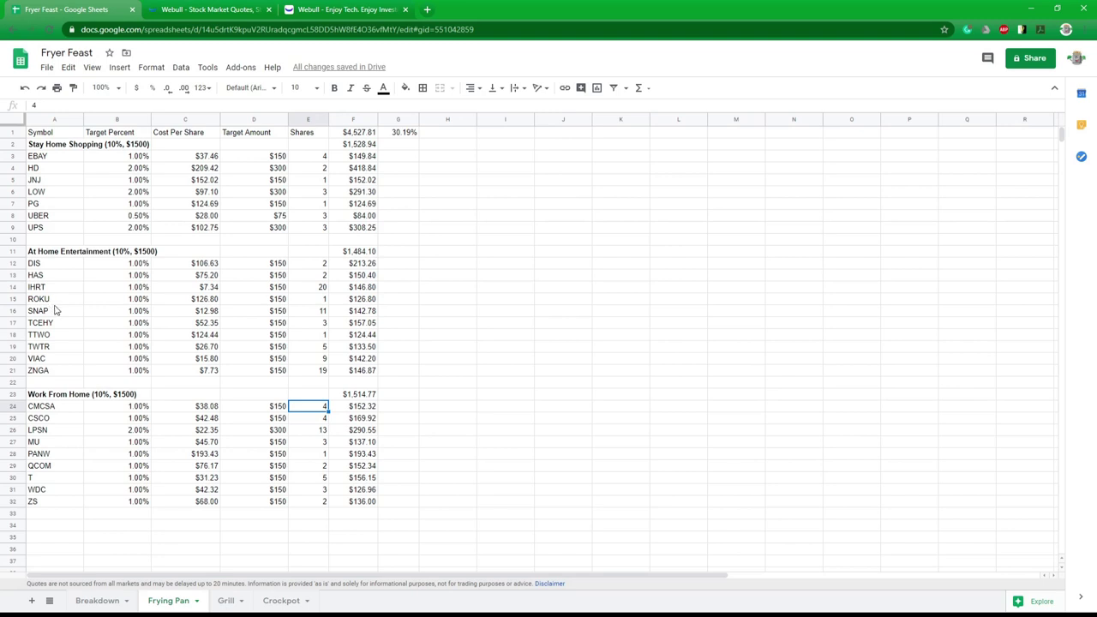
{"action": "left_click", "coordinate": [50, 360]}
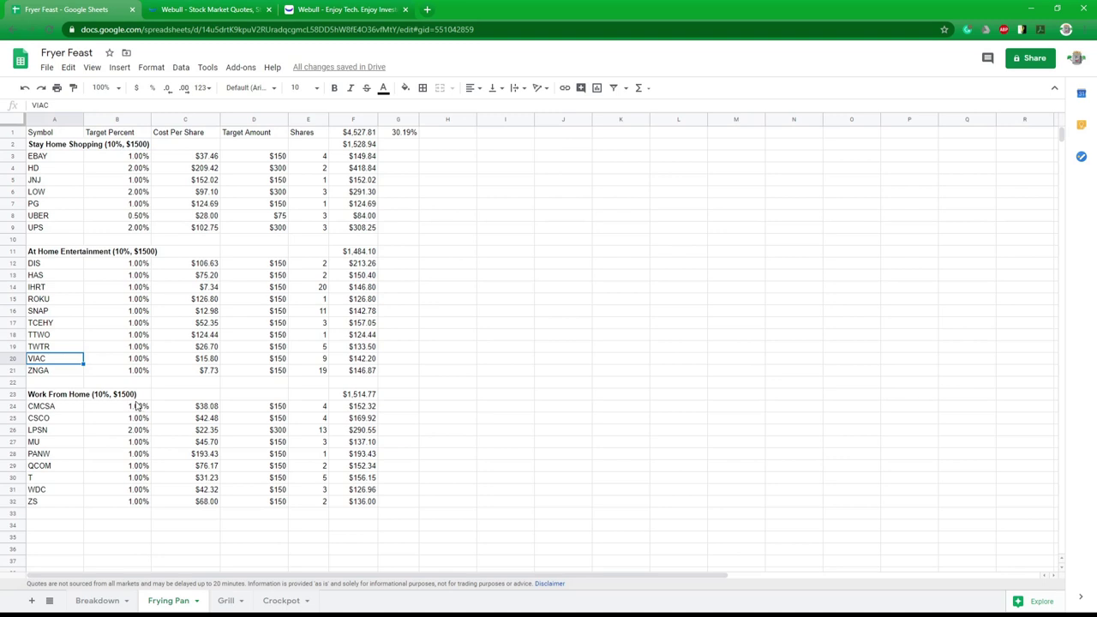
Inspect the SNAP GOOGLEFINANCE price formula, the row 14 cost formula and the =SUM(F12:F21) group total.
{"action": "left_click", "coordinate": [189, 314]}
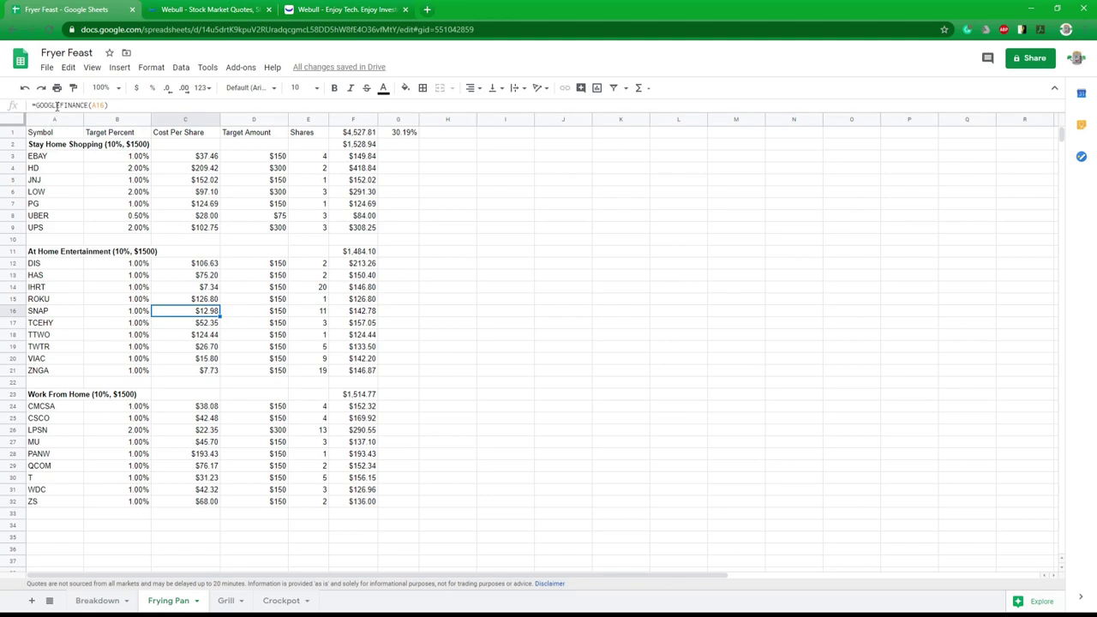
{"action": "left_click", "coordinate": [99, 105]}
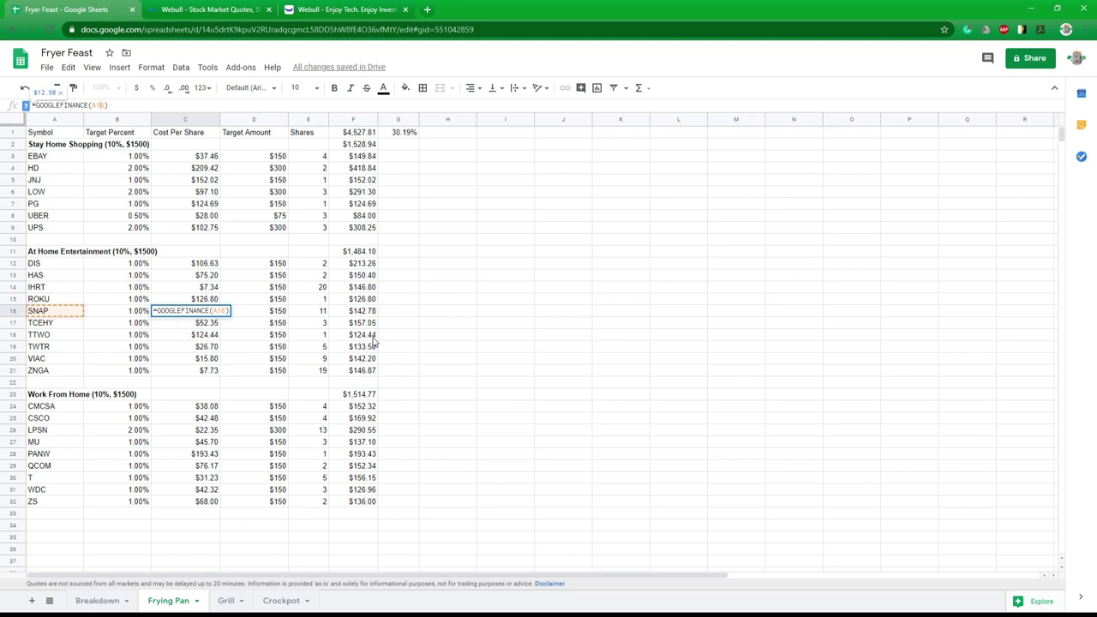
{"action": "key", "text": "Tab"}
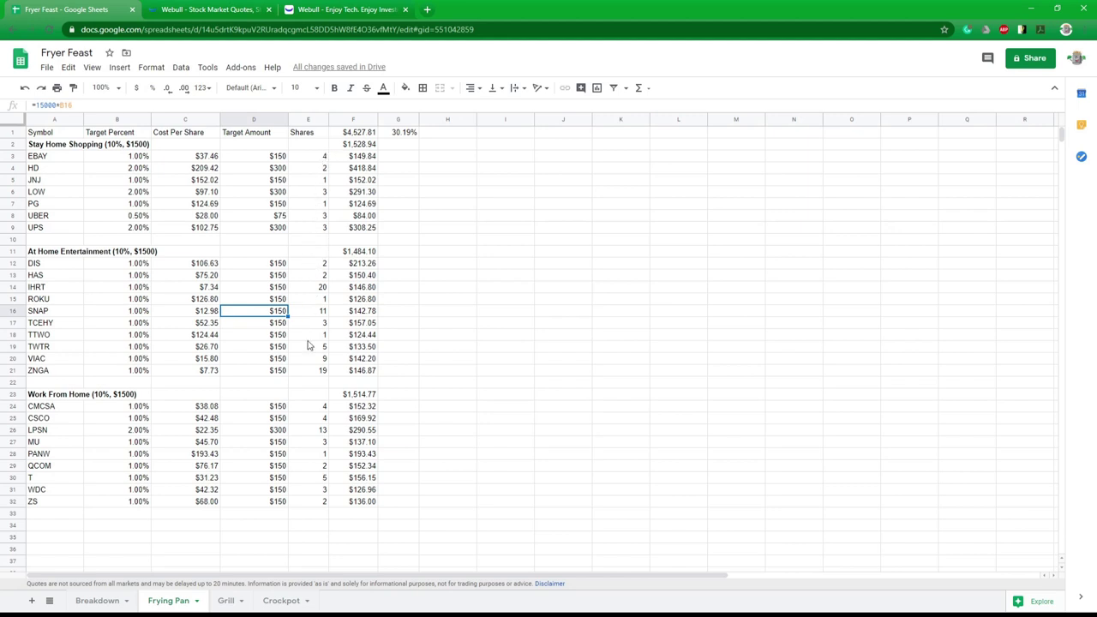
{"action": "left_click", "coordinate": [369, 291]}
{"action": "left_click", "coordinate": [360, 255]}
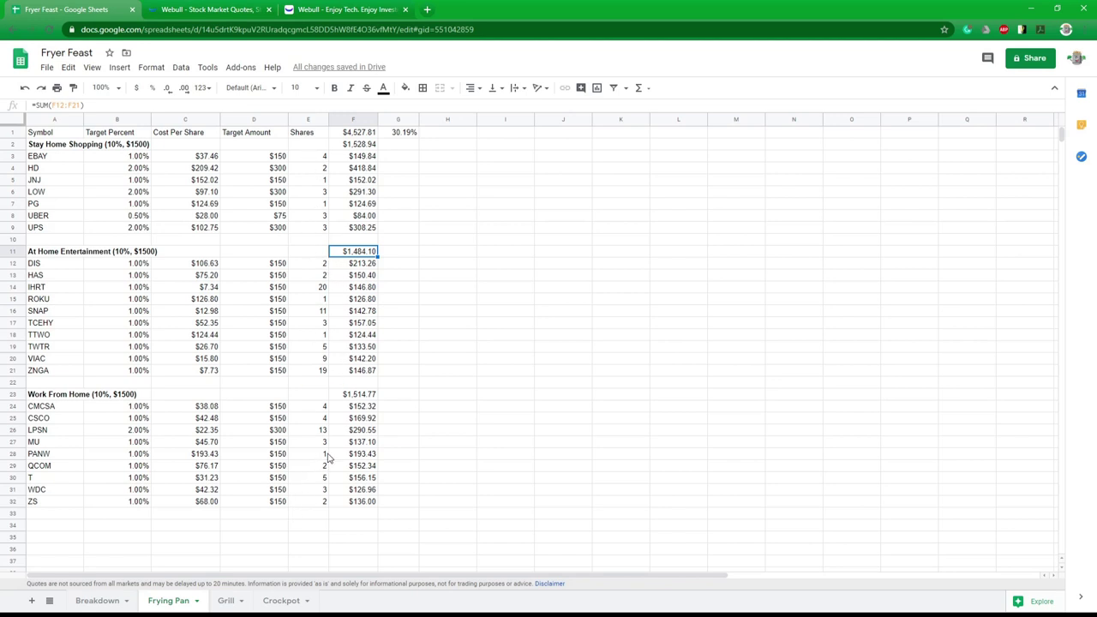
Open the Grill sheet, whose Airlines through Real Estate groups total $2,444.54, or 16.30%.
{"action": "left_click", "coordinate": [226, 602]}
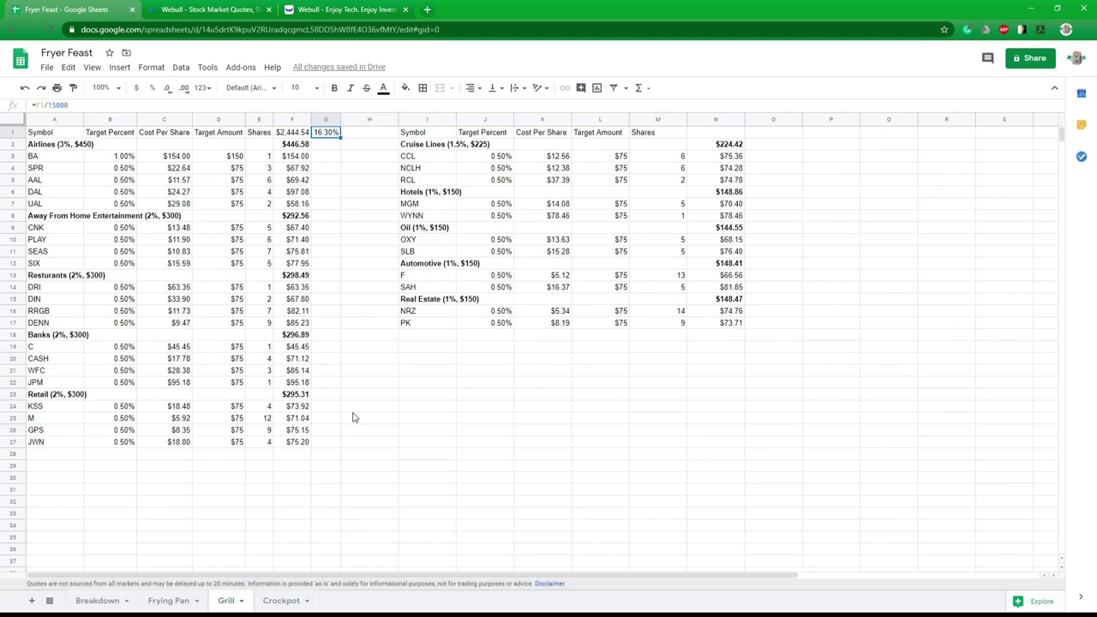
{"action": "left_click", "coordinate": [50, 216]}
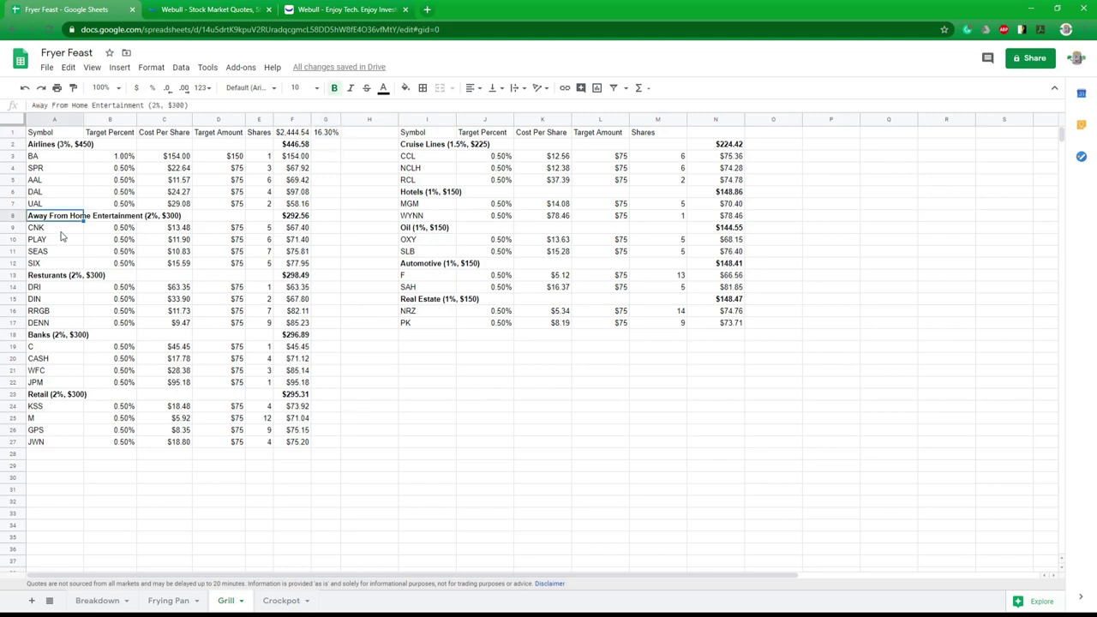
{"action": "left_click", "coordinate": [52, 276]}
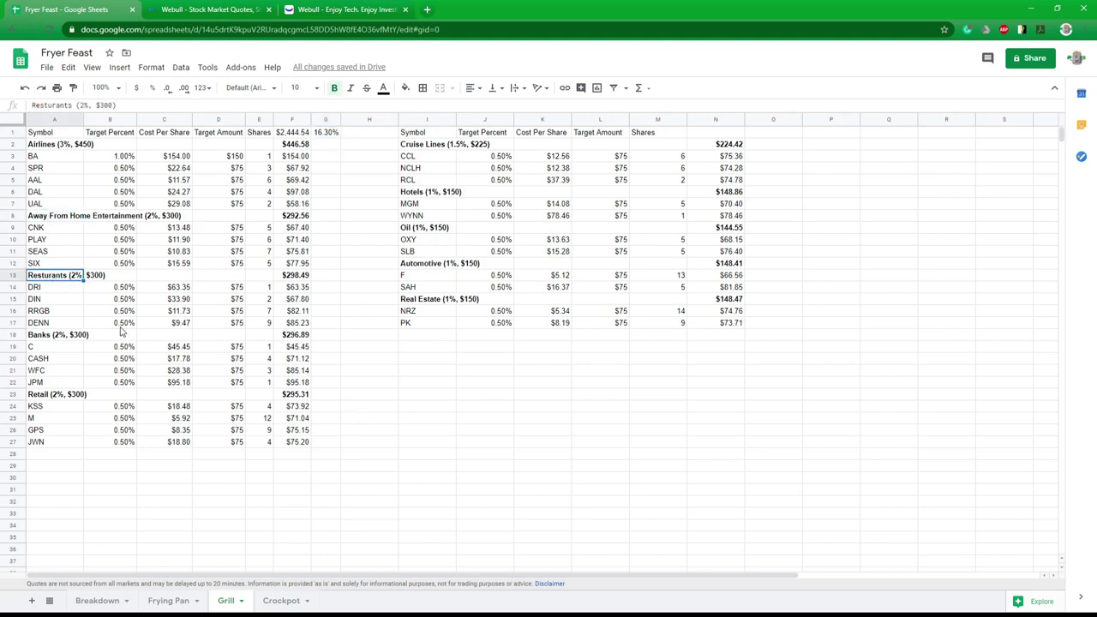
{"action": "left_click", "coordinate": [53, 146]}
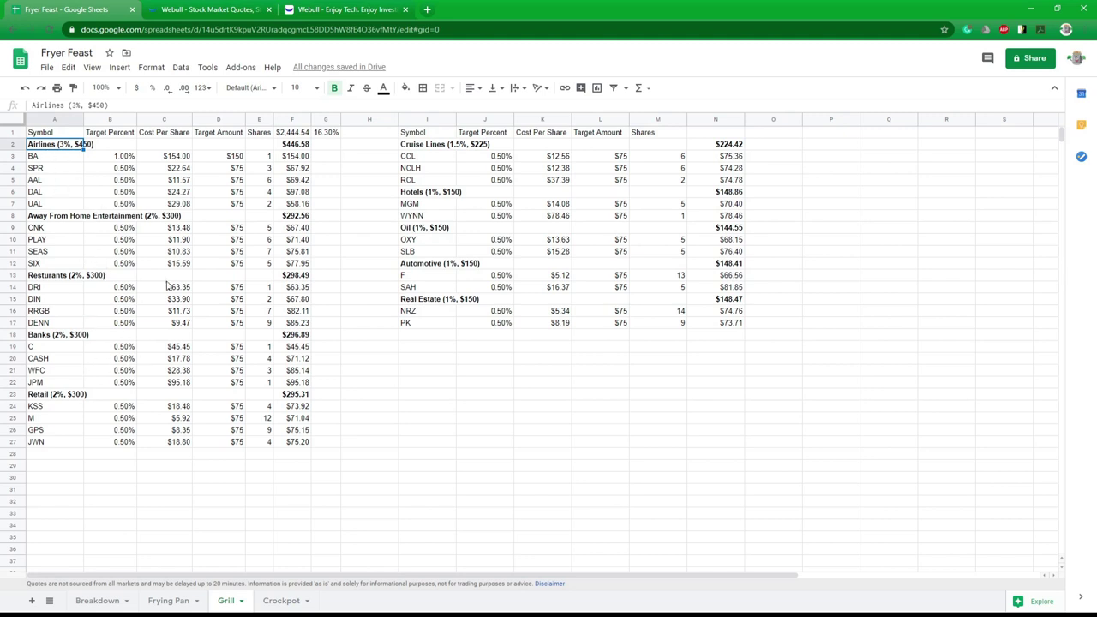
{"action": "left_click", "coordinate": [330, 136]}
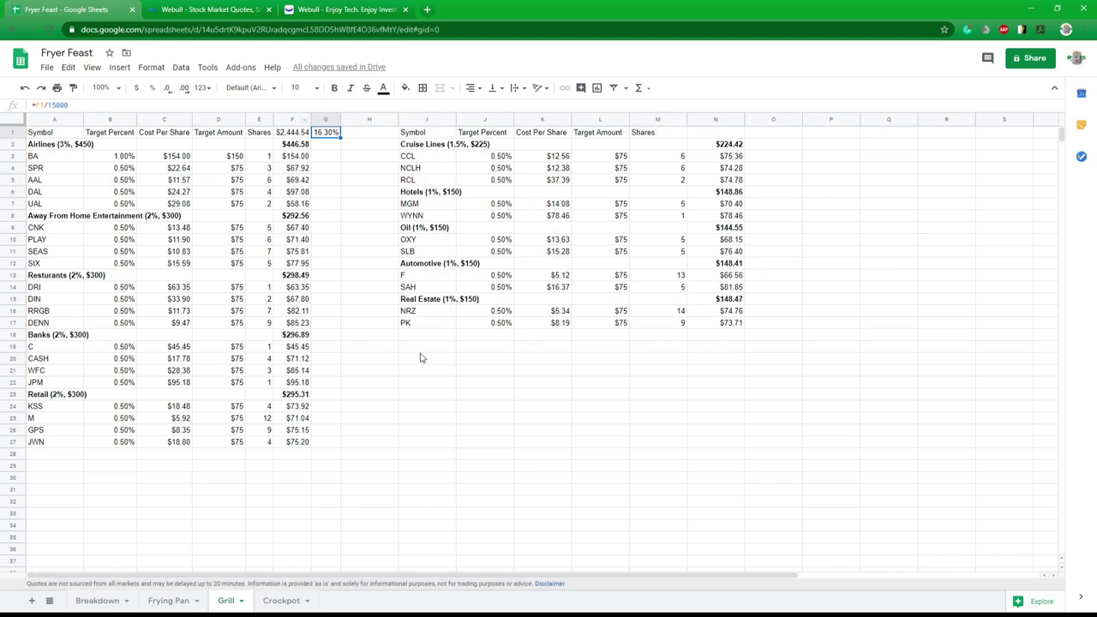
Switch to the Crockpot sheet of fourteen stocks, AAPL to TWLO, totalling $2,988.09 (19.92%).
{"action": "left_click", "coordinate": [276, 604]}
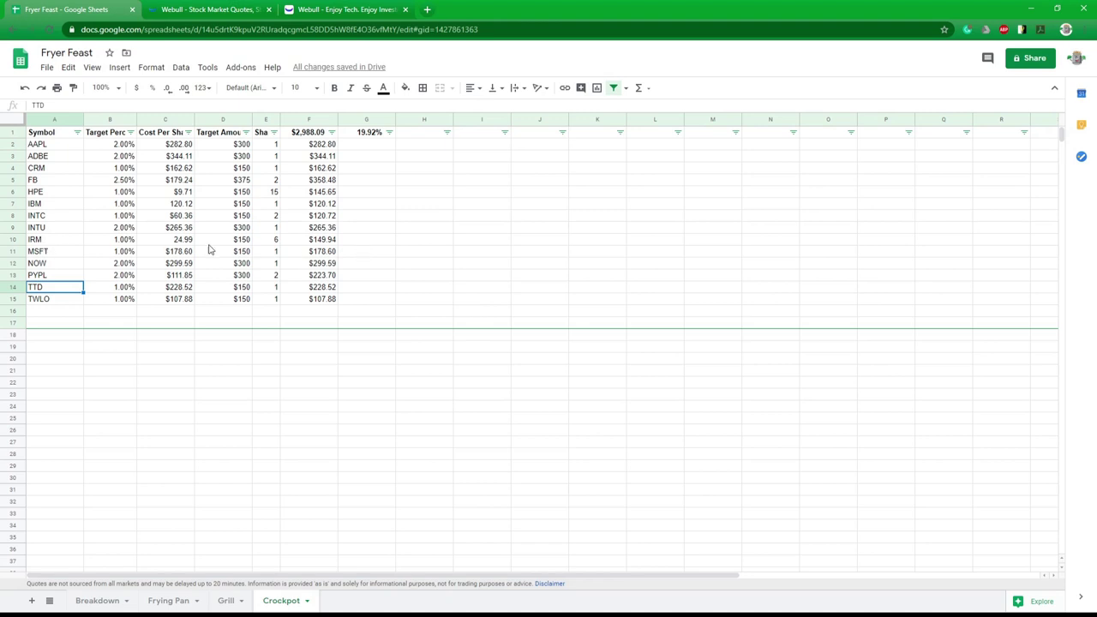
Flip through the Frying Pan, Grill and Crockpot sheets, checking the IBM and IRM cells, then return to Webull.
{"action": "left_click", "coordinate": [177, 601]}
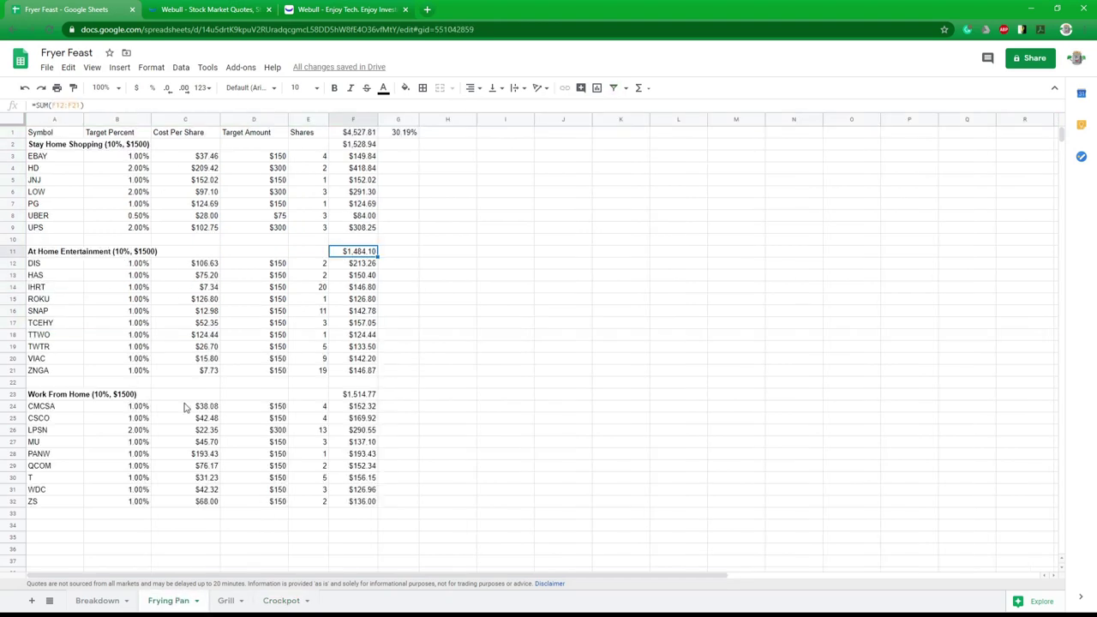
{"action": "left_click", "coordinate": [225, 600]}
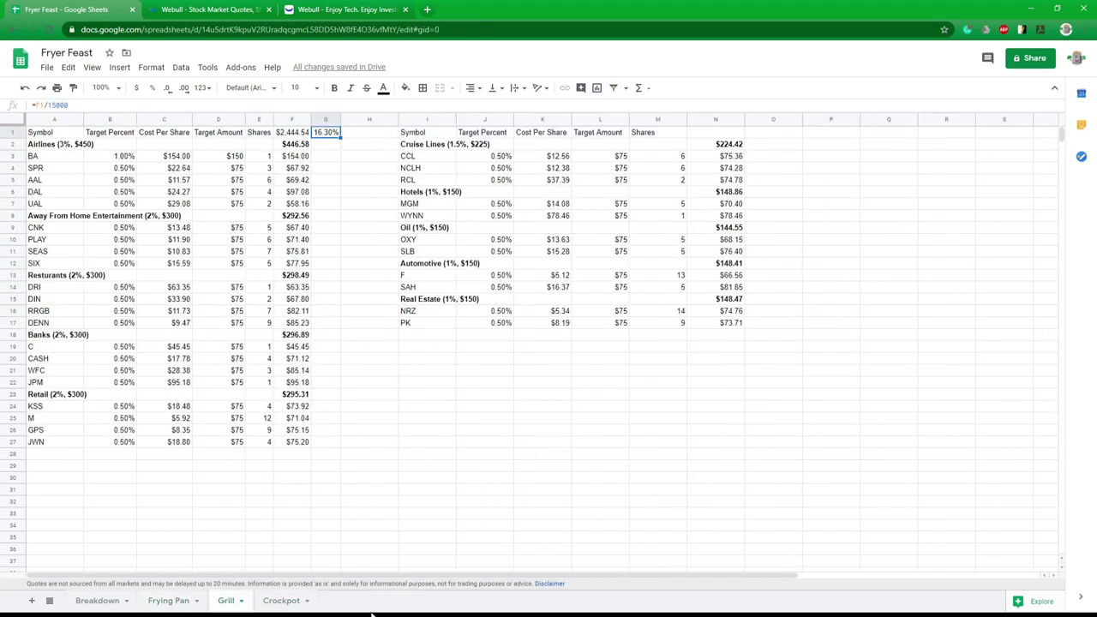
{"action": "left_click", "coordinate": [281, 600]}
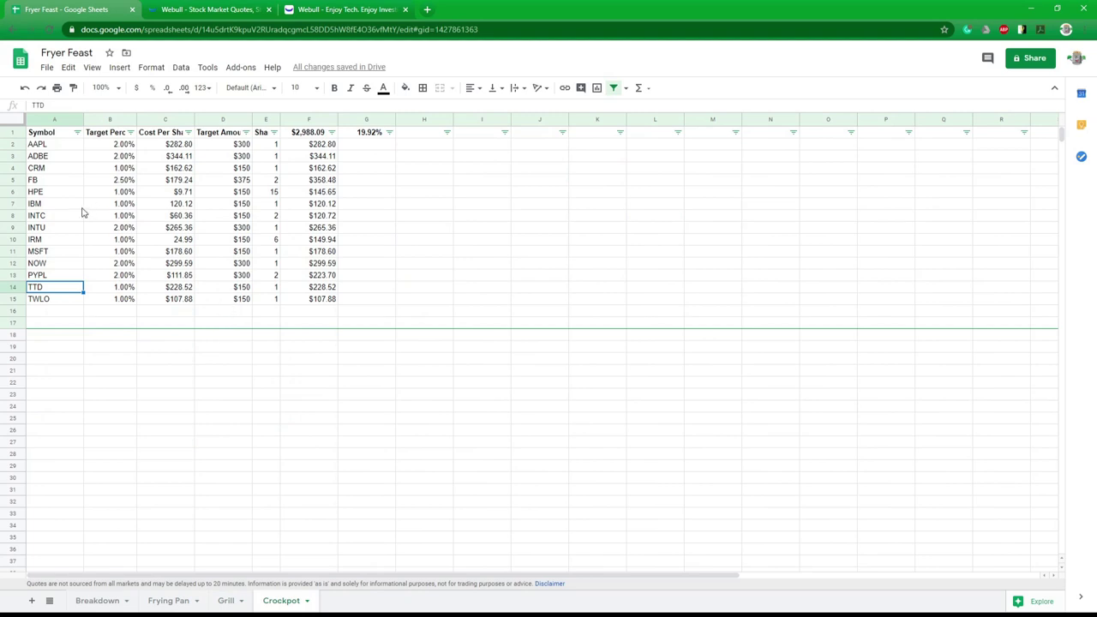
{"action": "left_click", "coordinate": [37, 206]}
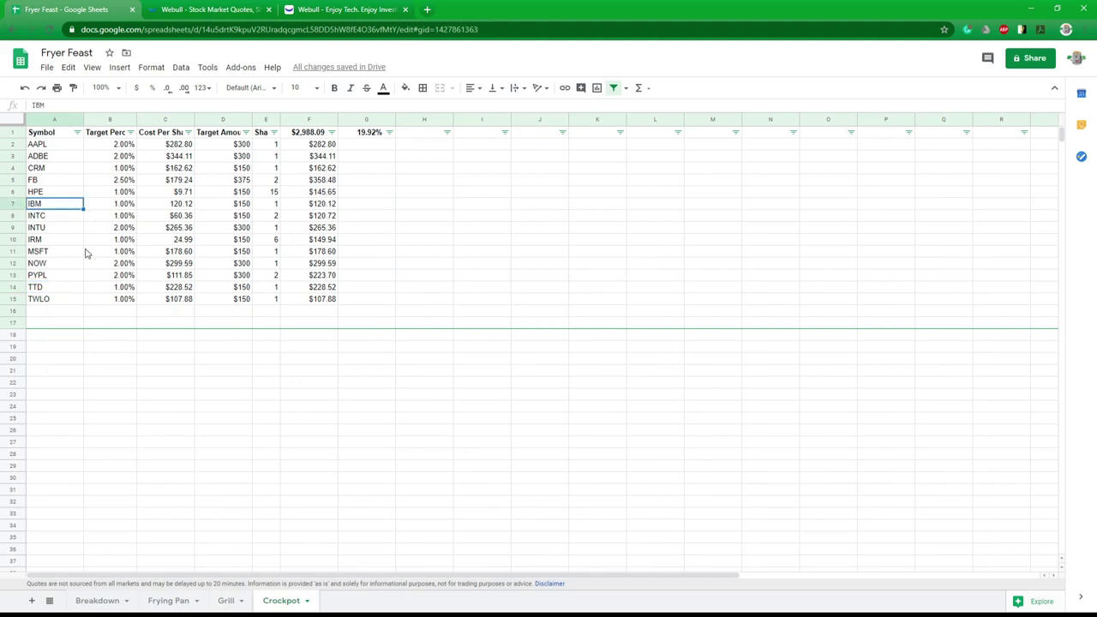
{"action": "left_click", "coordinate": [57, 242]}
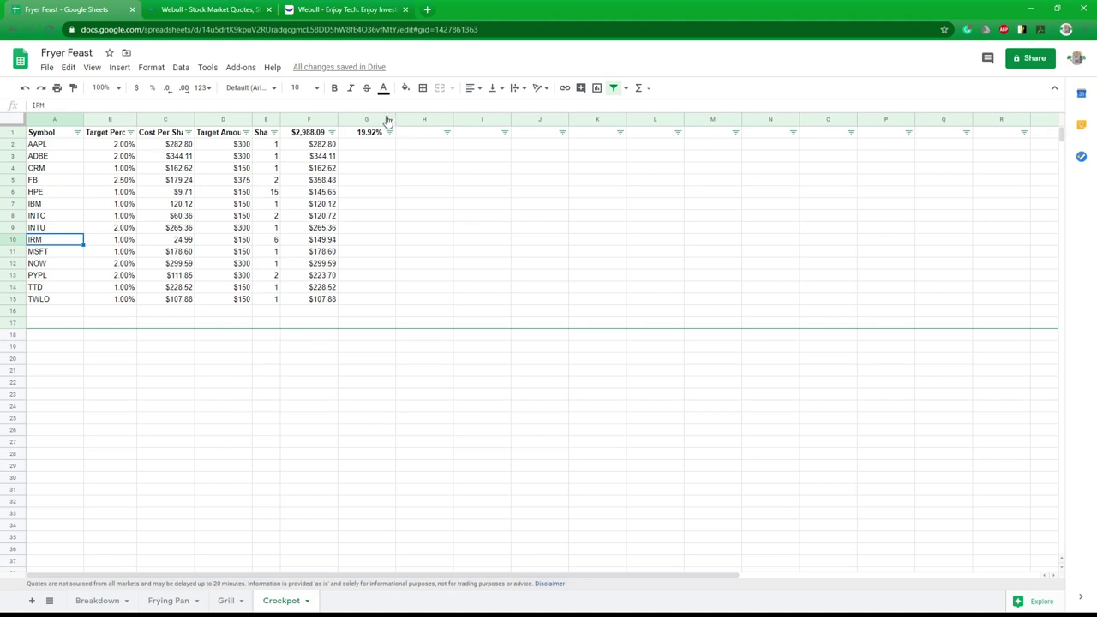
{"action": "left_click", "coordinate": [347, 10]}
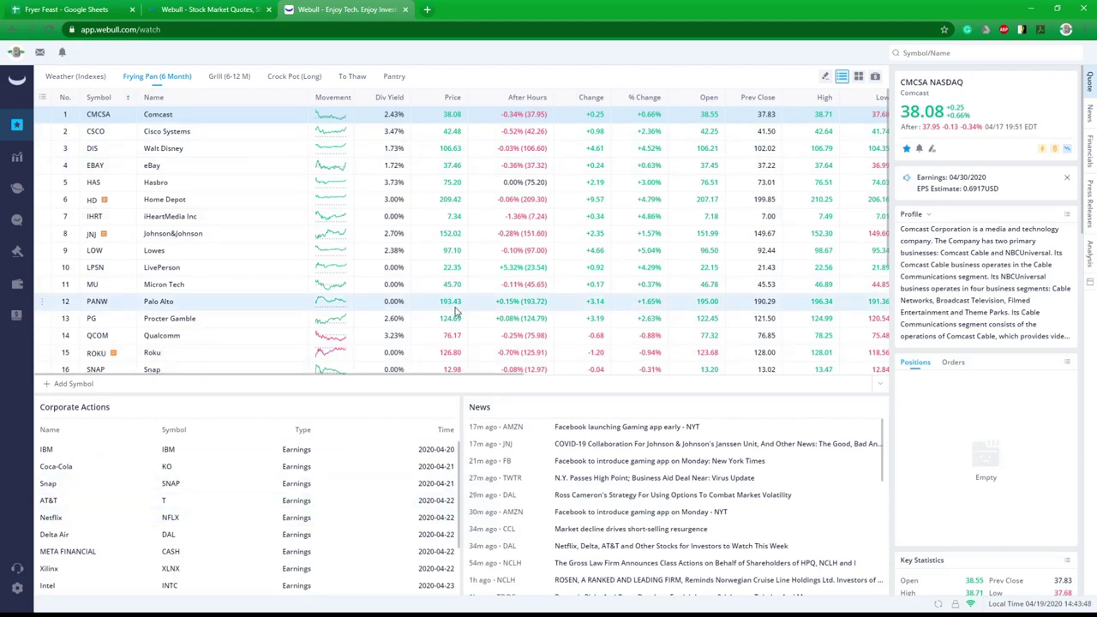
Cycle through the Grill (6-12 M) and Crock Pot (Long) watchlists to reach the To Thaw list.
{"action": "left_click", "coordinate": [72, 11]}
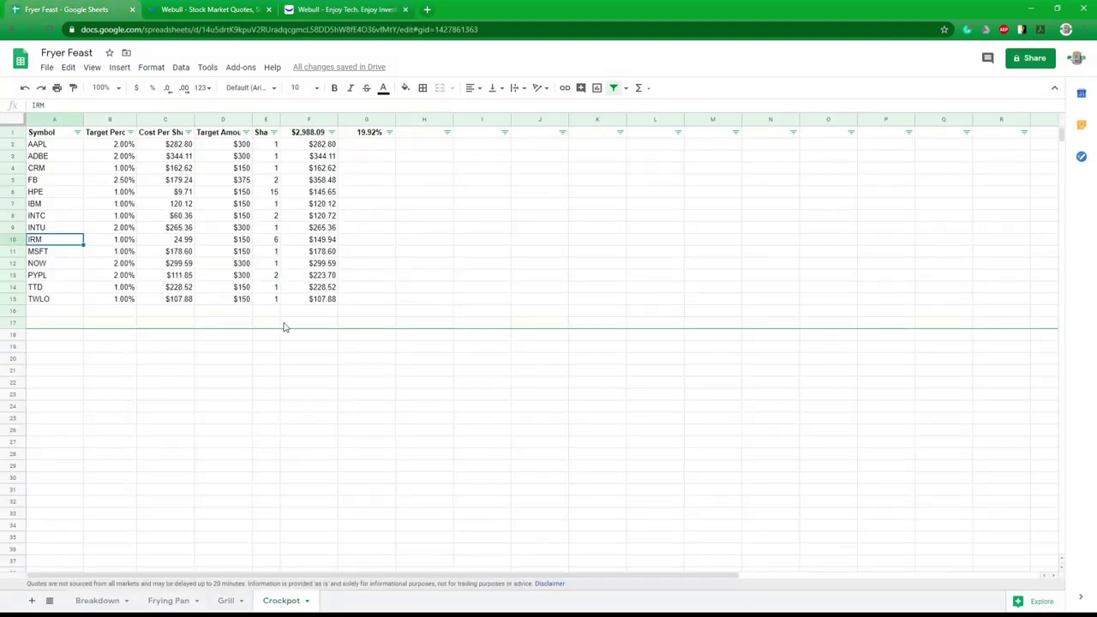
{"action": "left_click", "coordinate": [343, 10]}
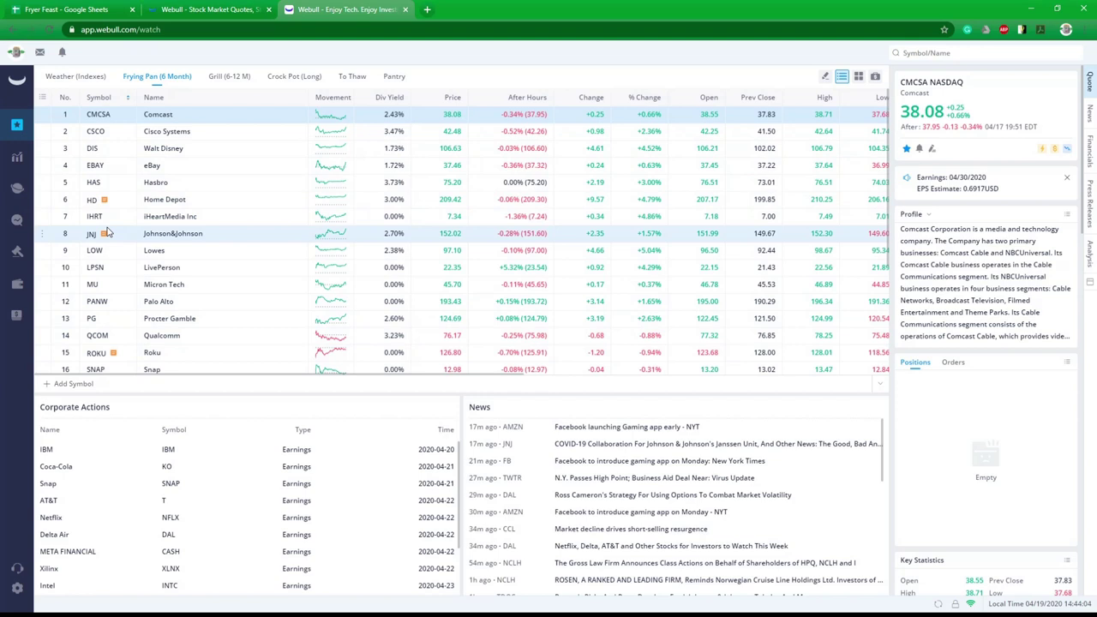
{"action": "left_click", "coordinate": [220, 78]}
{"action": "left_click", "coordinate": [294, 77]}
{"action": "left_click", "coordinate": [353, 77]}
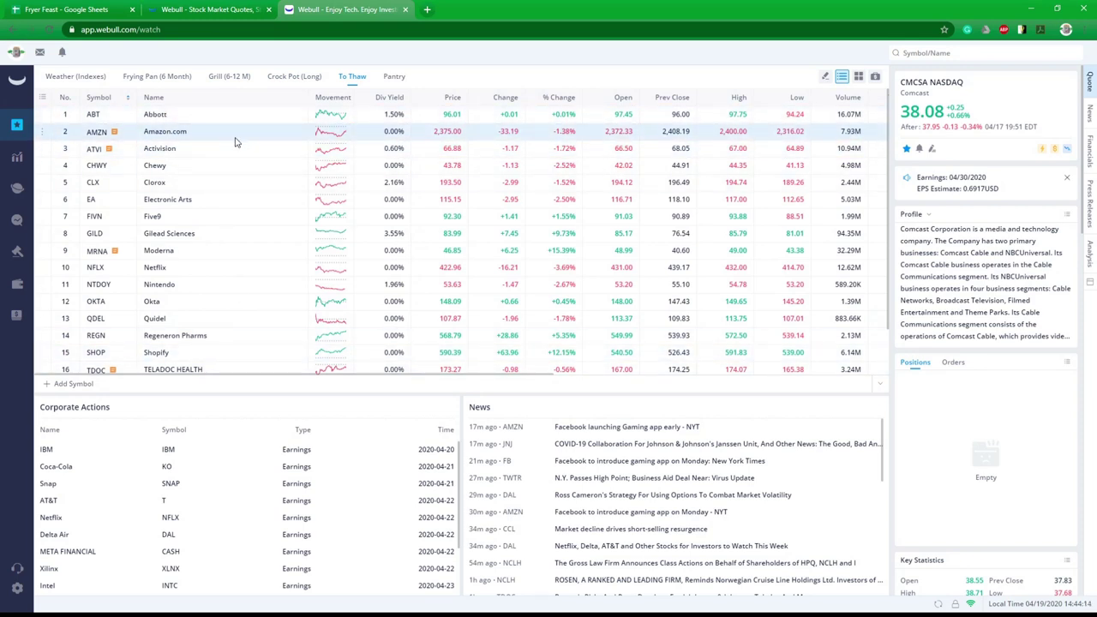
Glance at the Pantry watchlist, then scroll through the To Thaw list.
{"action": "left_click", "coordinate": [394, 76]}
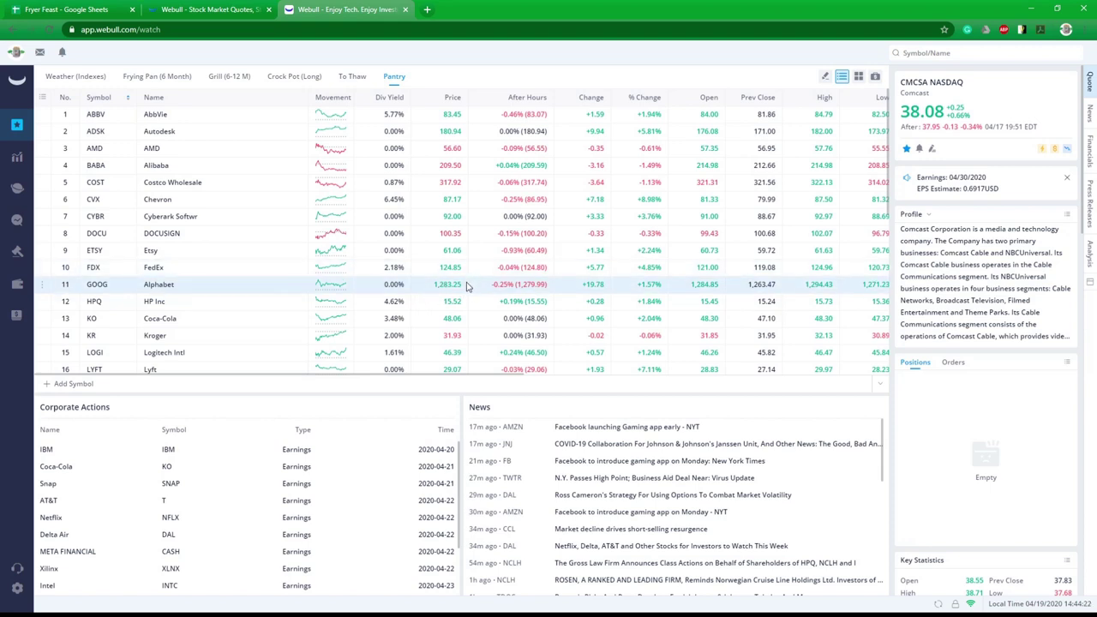
{"action": "left_click", "coordinate": [341, 79]}
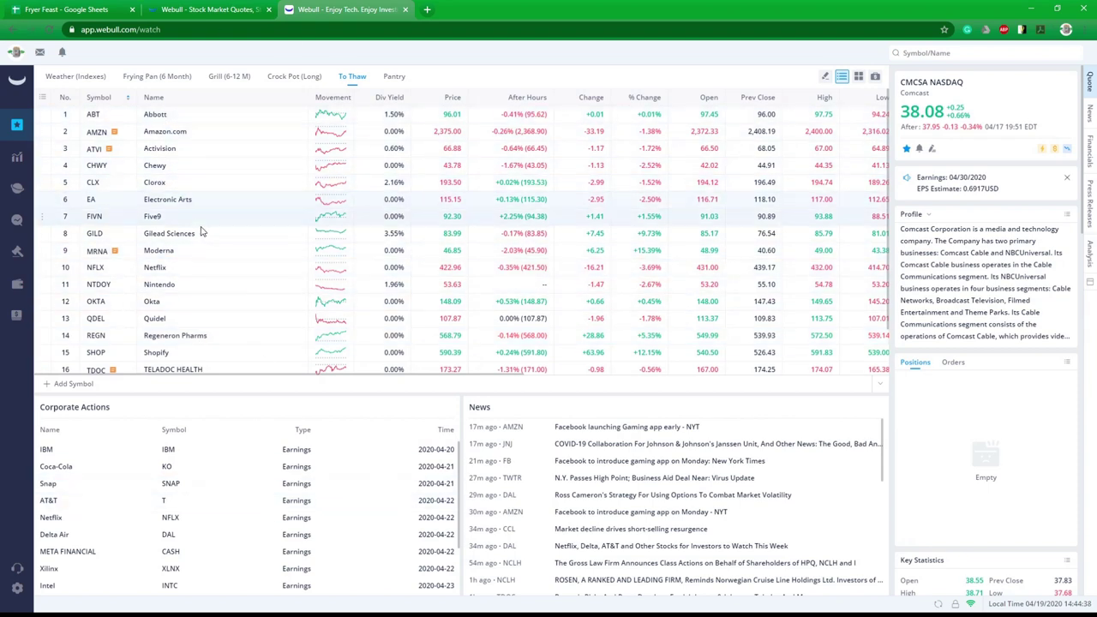
{"action": "scroll", "coordinate": [199, 240], "scroll_direction": "down", "scroll_amount": 2}
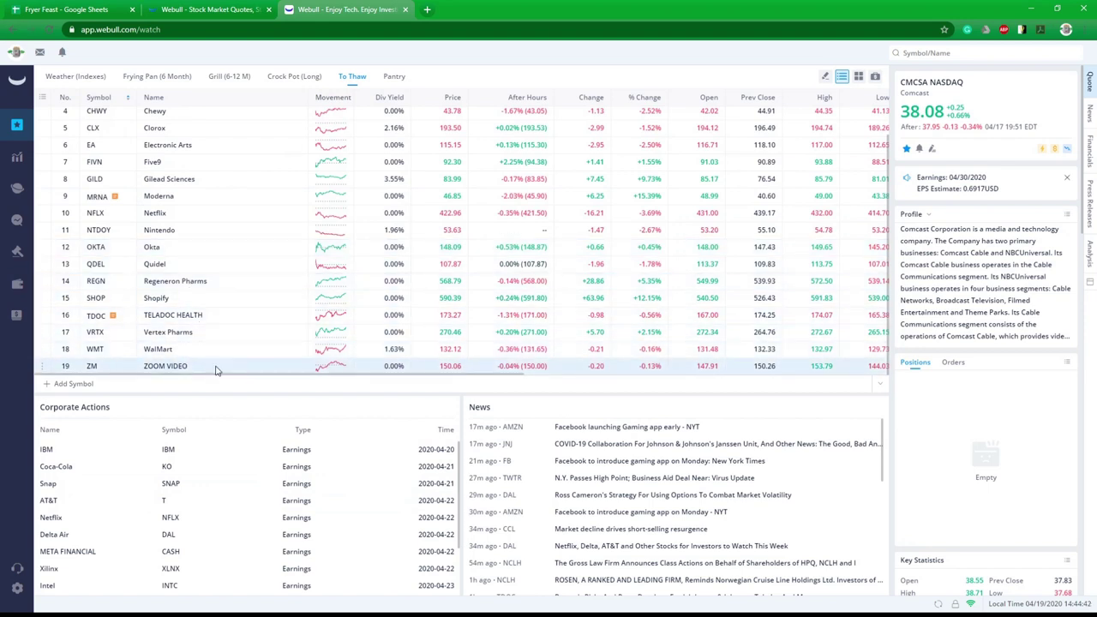
{"action": "scroll", "coordinate": [223, 328], "scroll_direction": "up", "scroll_amount": 2}
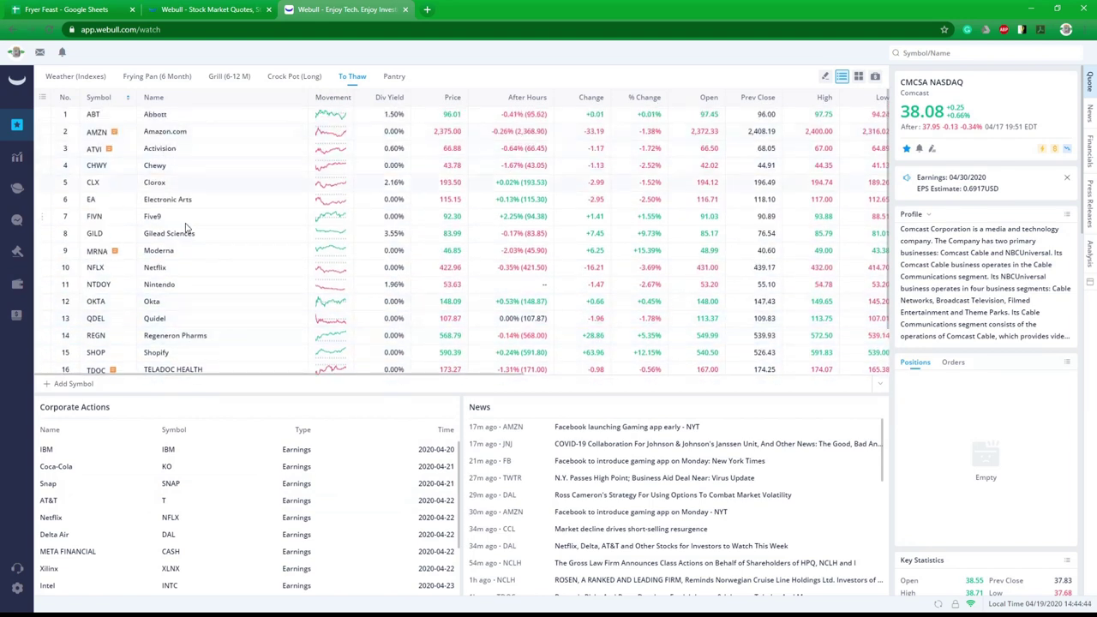
Return to the Pantry watchlist and scroll down to rows 22–37, Pinterest through Xilinx.
{"action": "left_click", "coordinate": [392, 78]}
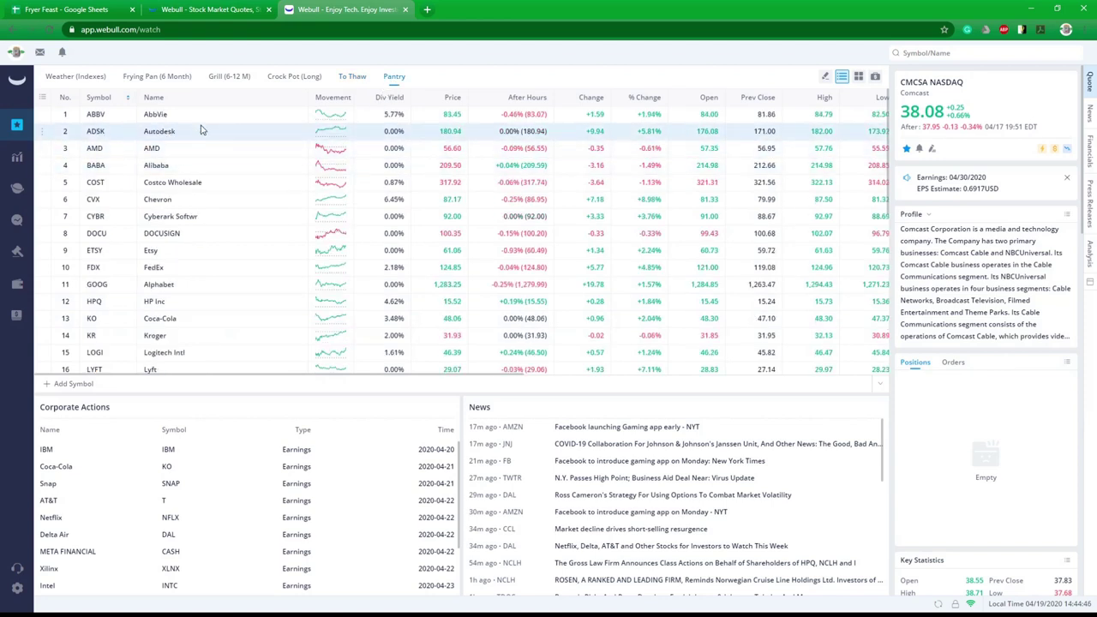
{"action": "scroll", "coordinate": [257, 276], "scroll_direction": "down", "scroll_amount": 5}
{"action": "scroll", "coordinate": [259, 278], "scroll_direction": "down", "scroll_amount": 2}
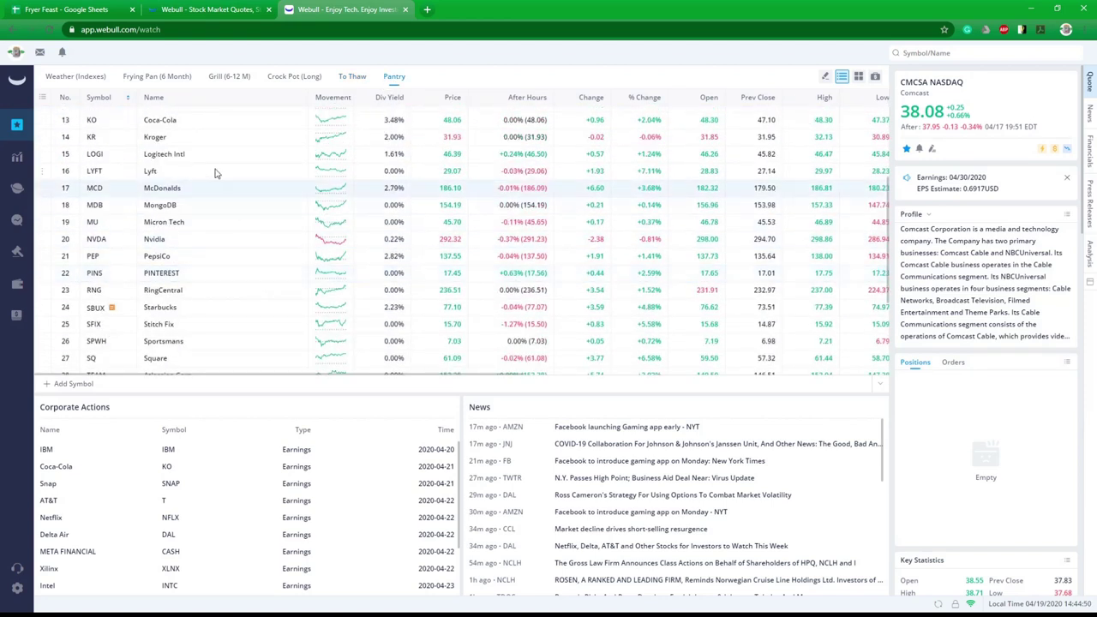
{"action": "scroll", "coordinate": [216, 291], "scroll_direction": "down", "scroll_amount": 3}
{"action": "scroll", "coordinate": [221, 358], "scroll_direction": "up", "scroll_amount": 7}
{"action": "scroll", "coordinate": [224, 354], "scroll_direction": "down", "scroll_amount": 7}
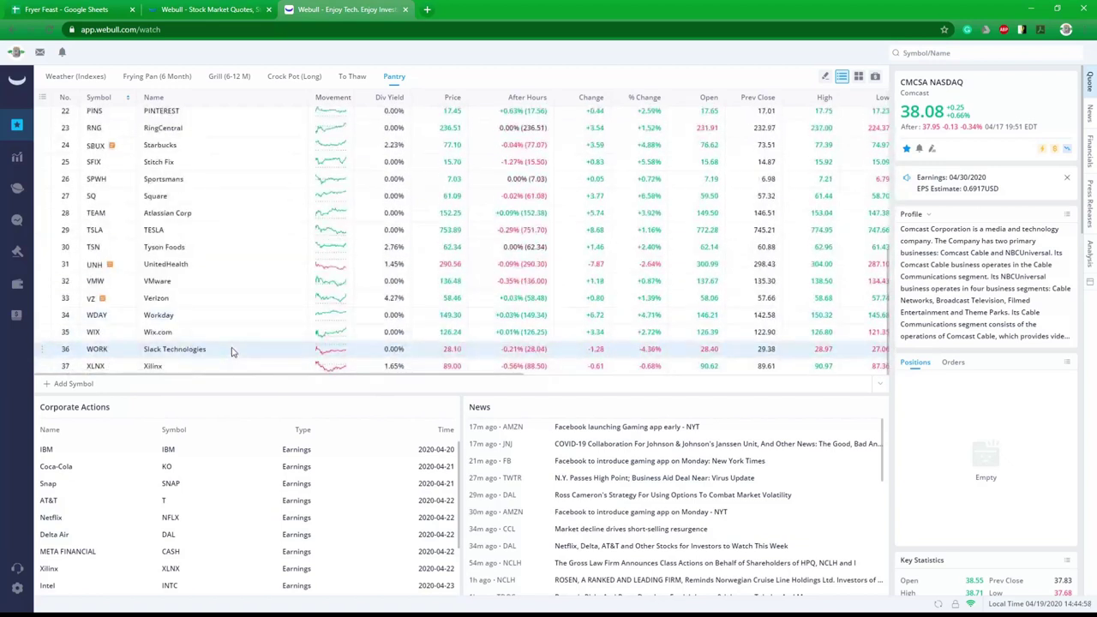
Scroll through the Crock Pot (Long), Grill (6-12 M) and Frying Pan (6 Month) watchlists, then return to Fryer Feast.
{"action": "left_click", "coordinate": [283, 79]}
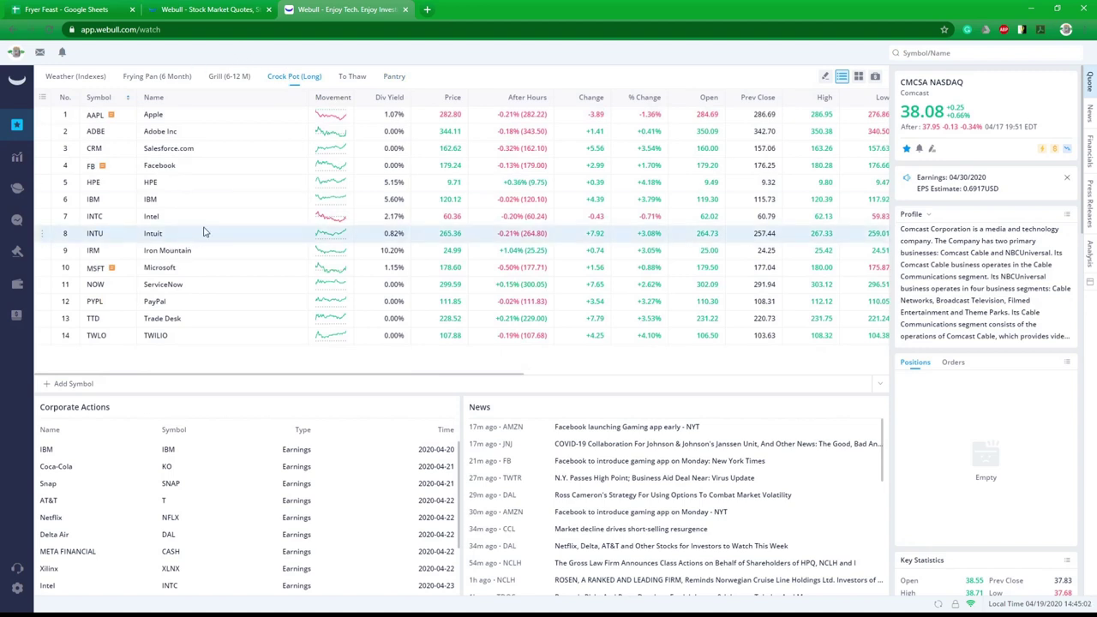
{"action": "left_click", "coordinate": [233, 78]}
{"action": "scroll", "coordinate": [191, 257], "scroll_direction": "down", "scroll_amount": 8}
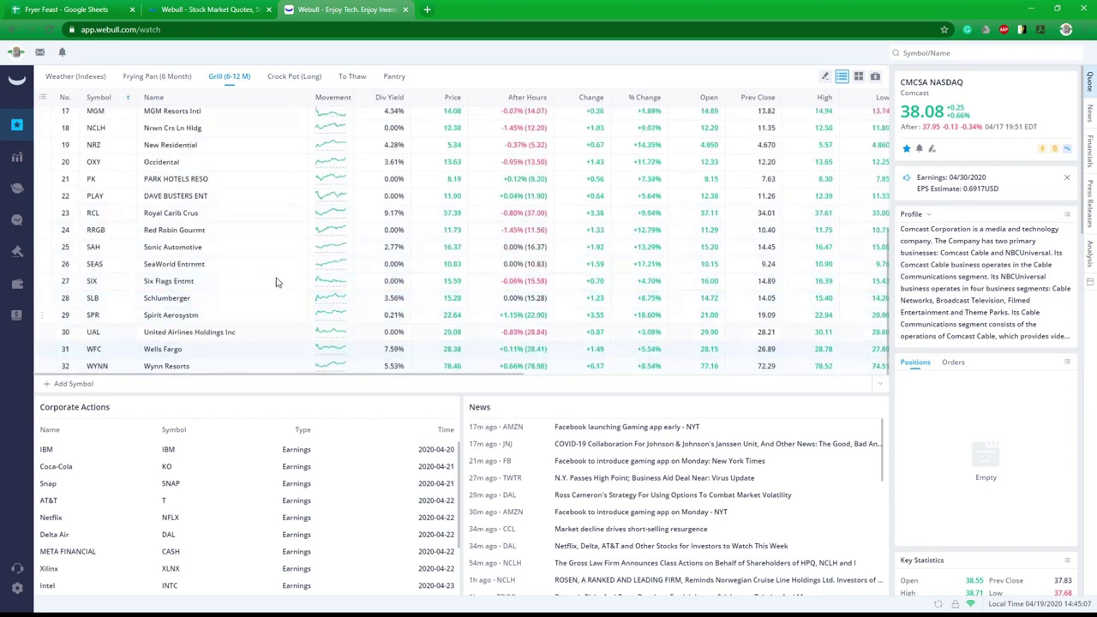
{"action": "left_click", "coordinate": [159, 77]}
{"action": "scroll", "coordinate": [209, 193], "scroll_direction": "down", "scroll_amount": 5}
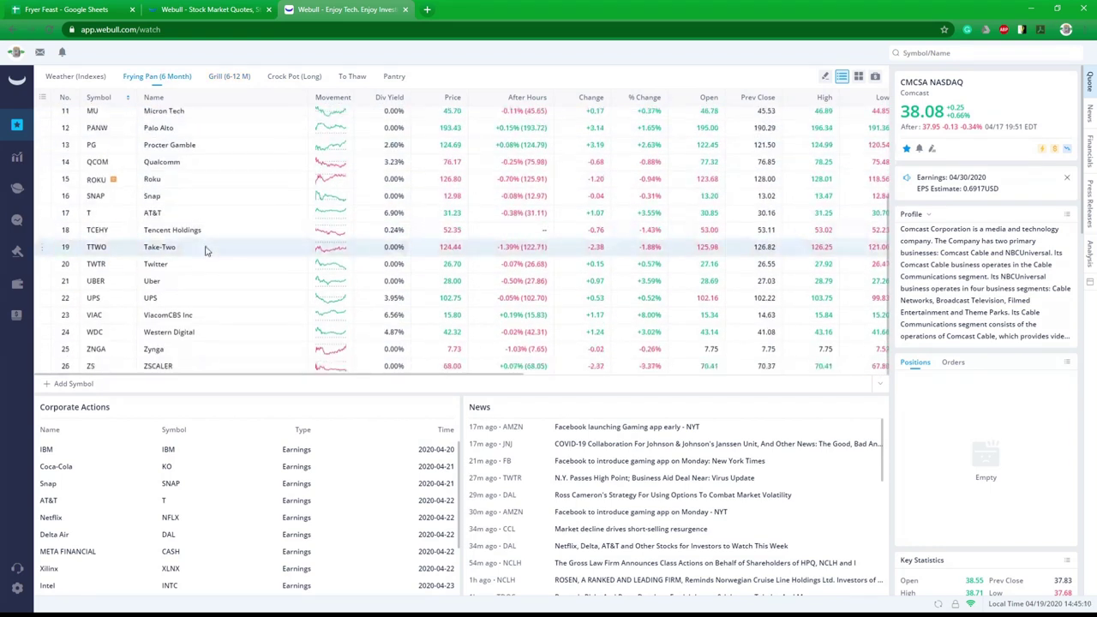
{"action": "left_click", "coordinate": [62, 10]}
View the Grill and Frying Pan sheets, then move to the Webull market quotes page.
{"action": "left_click", "coordinate": [226, 600]}
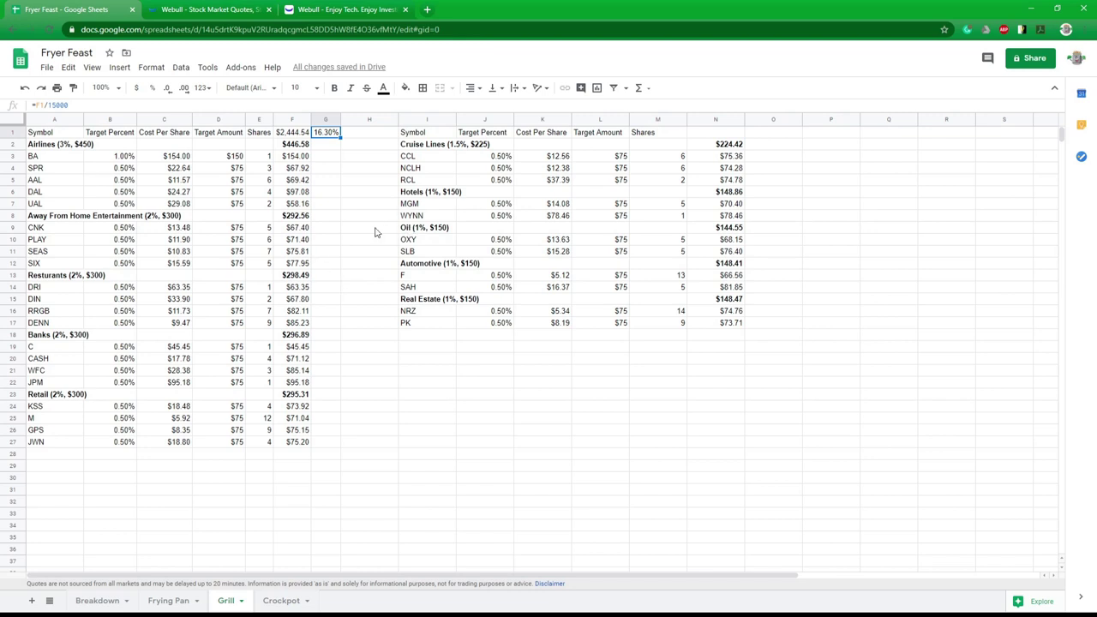
{"action": "left_click", "coordinate": [163, 601]}
{"action": "left_click", "coordinate": [206, 9]}
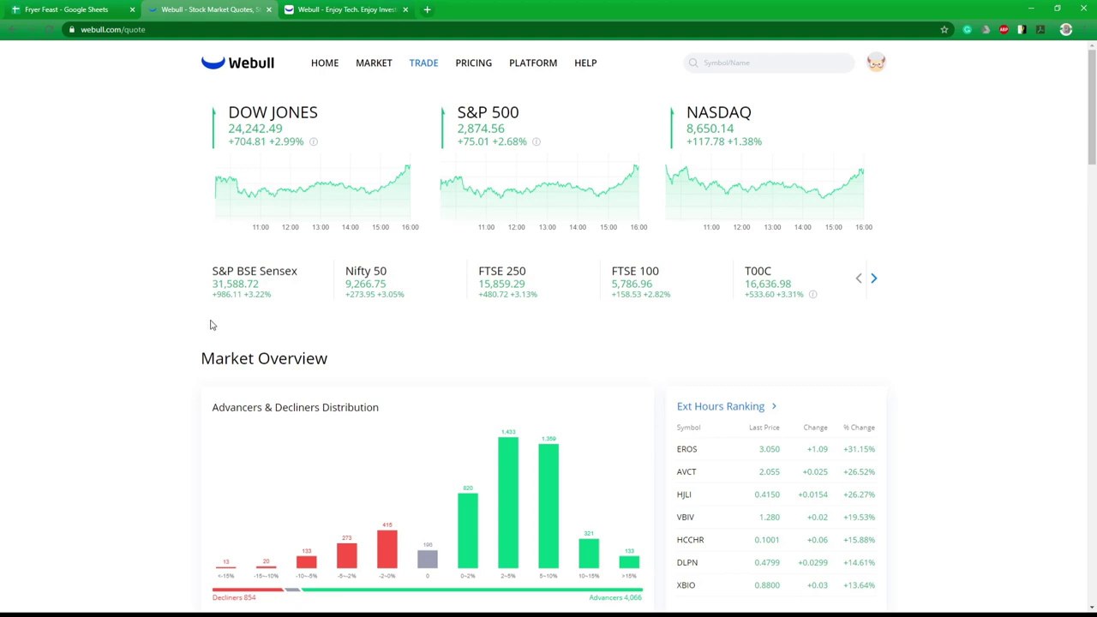
Confirm the Webull account's net value is $15,000, then return to the Fryer Feast Frying Pan sheet.
{"action": "left_click", "coordinate": [375, 17]}
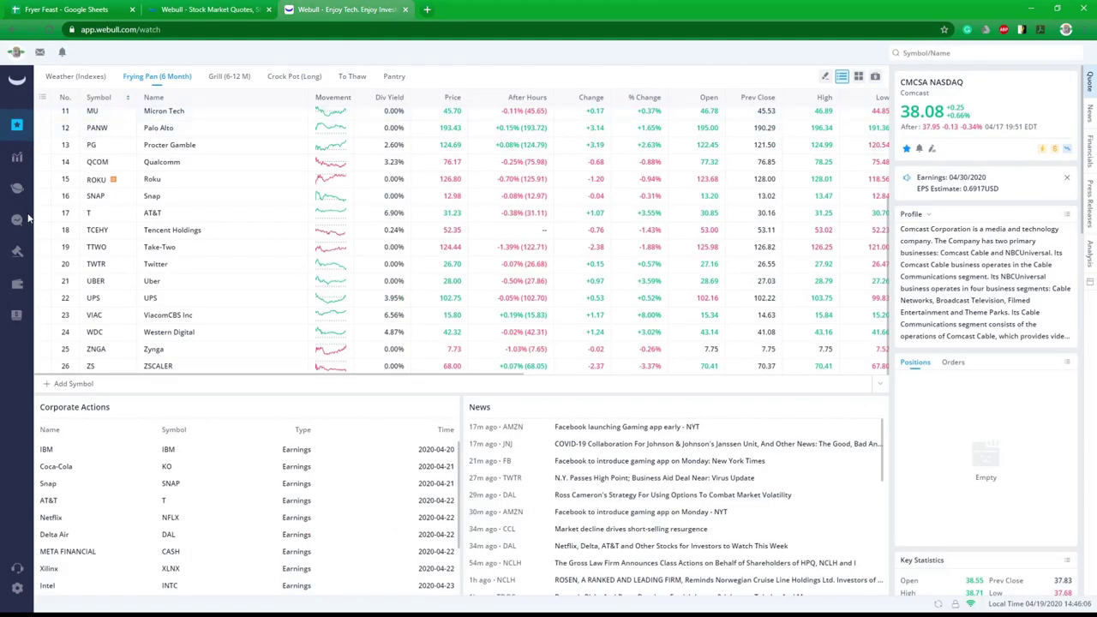
{"action": "left_click", "coordinate": [17, 189]}
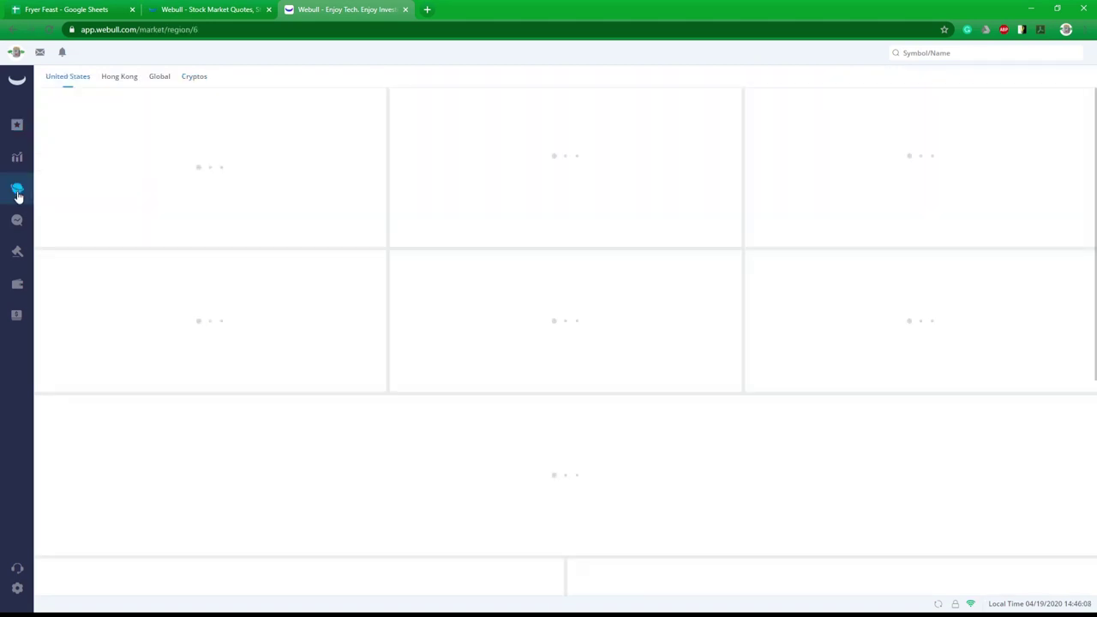
{"action": "left_click", "coordinate": [18, 284]}
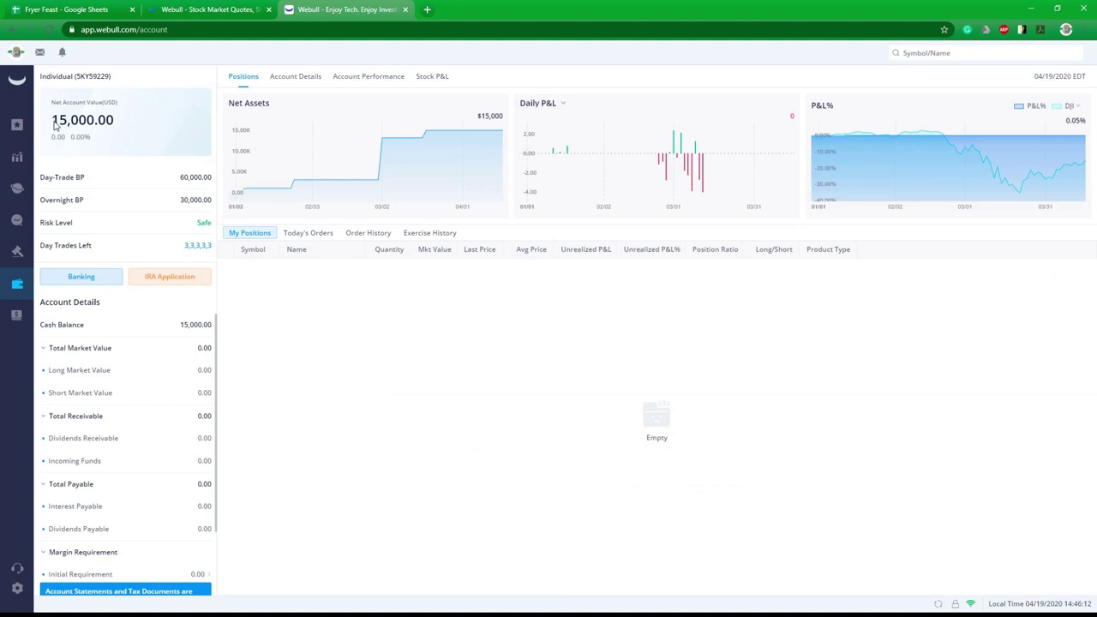
{"action": "left_click", "coordinate": [81, 8]}
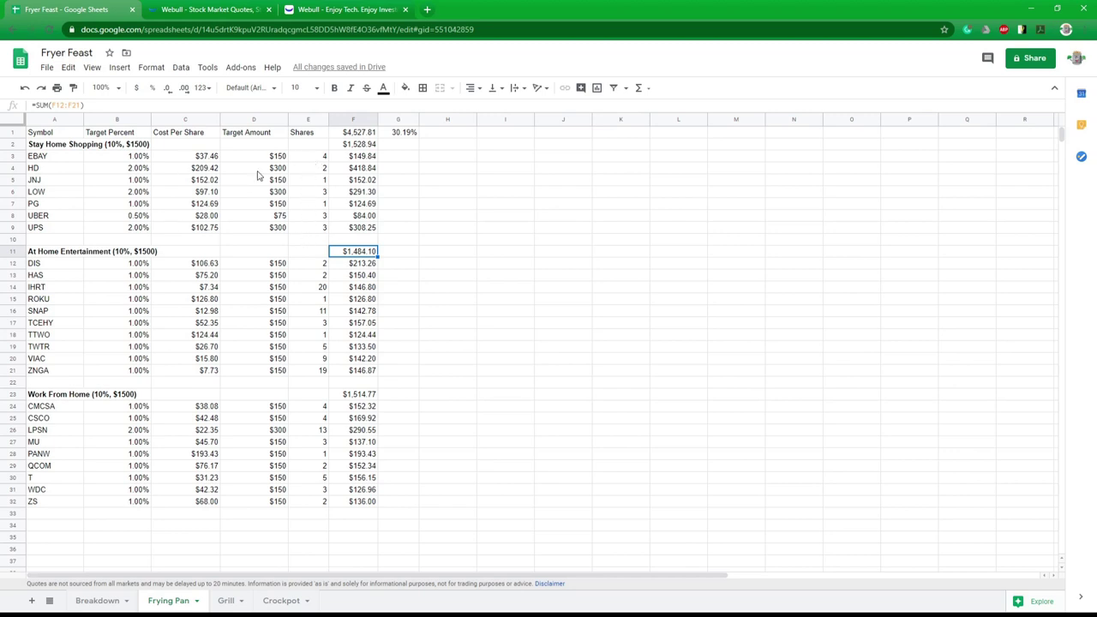
{"action": "left_click", "coordinate": [329, 156]}
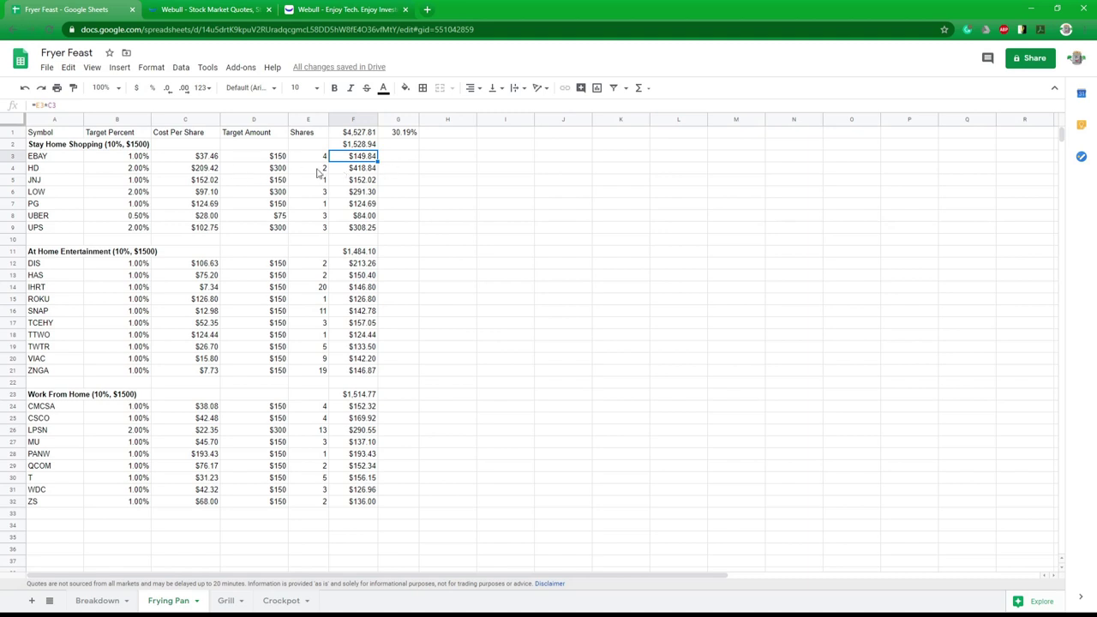
{"action": "left_click", "coordinate": [358, 171]}
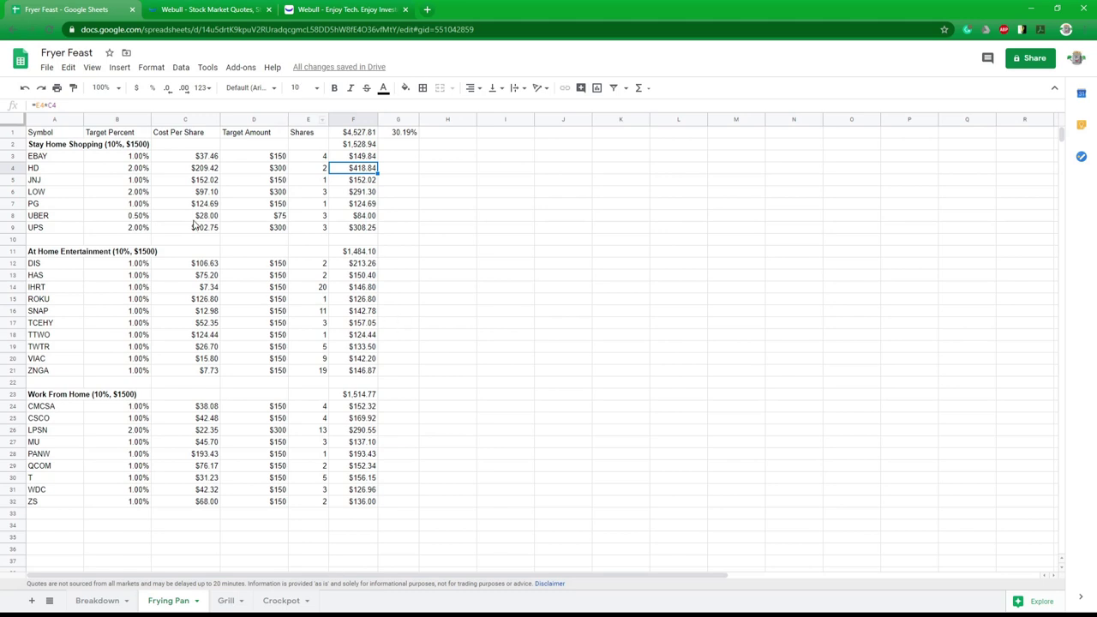
{"action": "left_click", "coordinate": [210, 6]}
{"action": "left_click", "coordinate": [324, 8]}
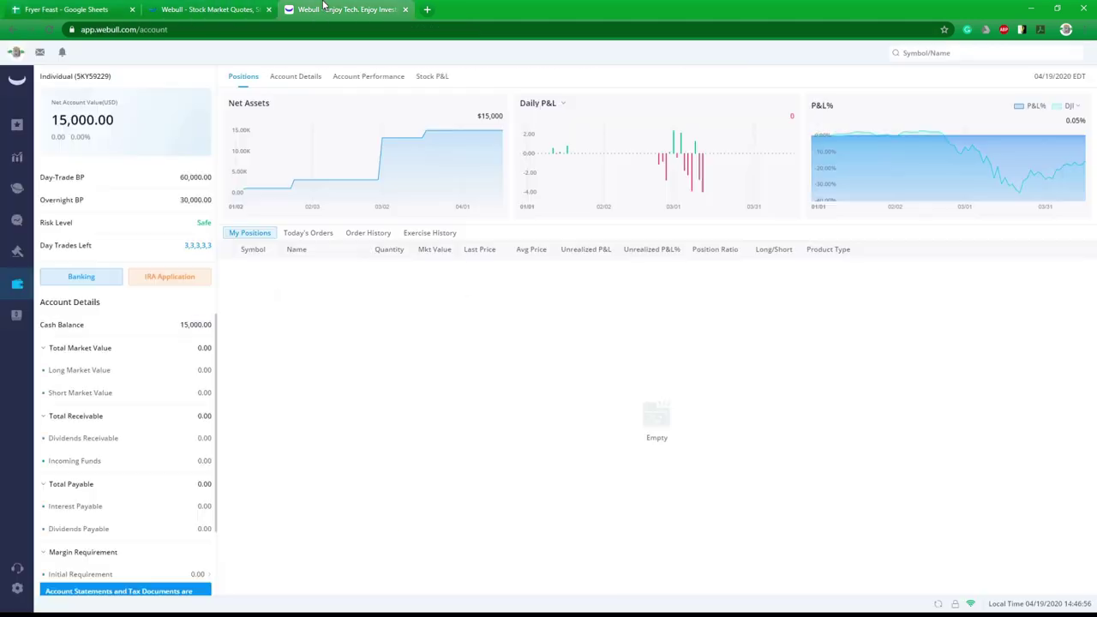
Show the Frying Pan (6 Month) watchlist in Webull, Comcast through Snap.
{"action": "left_click", "coordinate": [18, 126]}
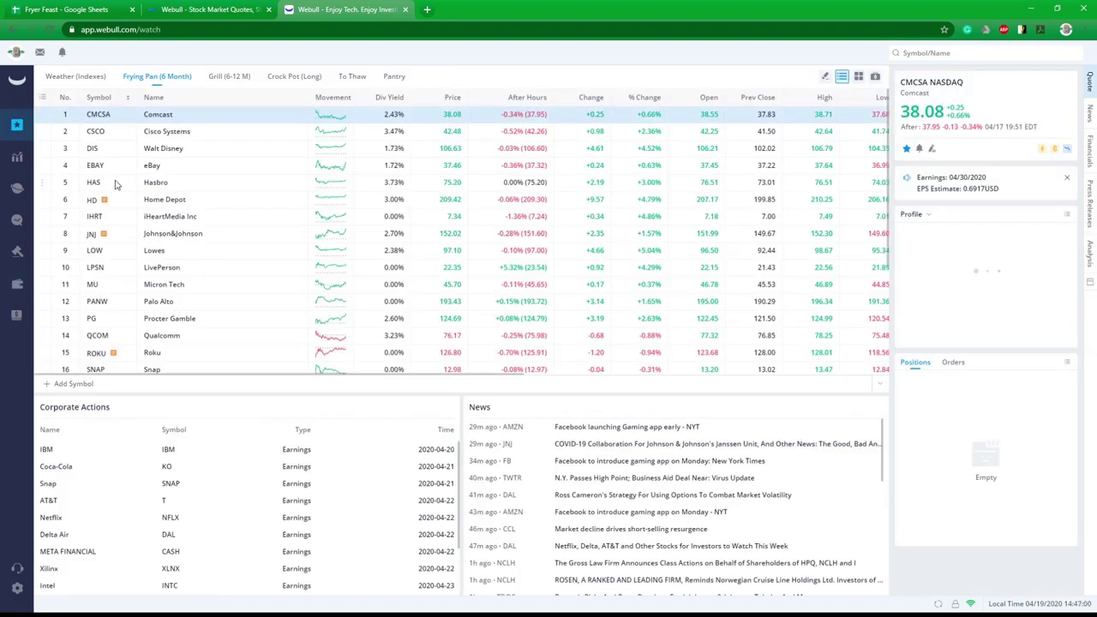